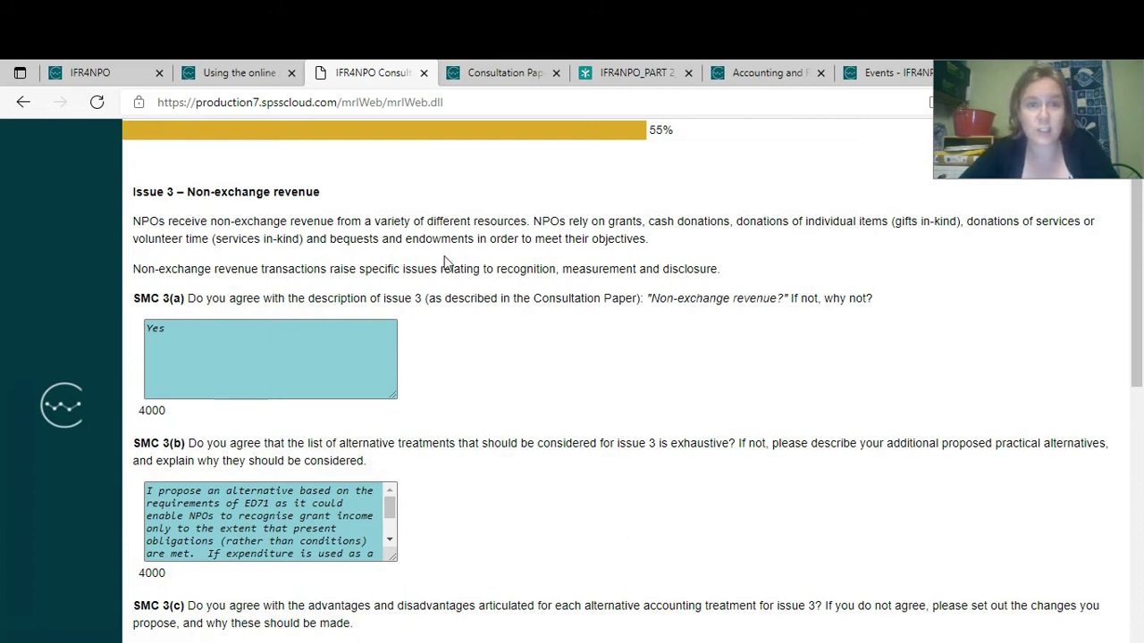
# Read Issue 3: Non-exchange revenue in the Part 2 consultation PDF, from the description of the issue through the national guidance.
pyautogui.hotkey('ctrl', '5')
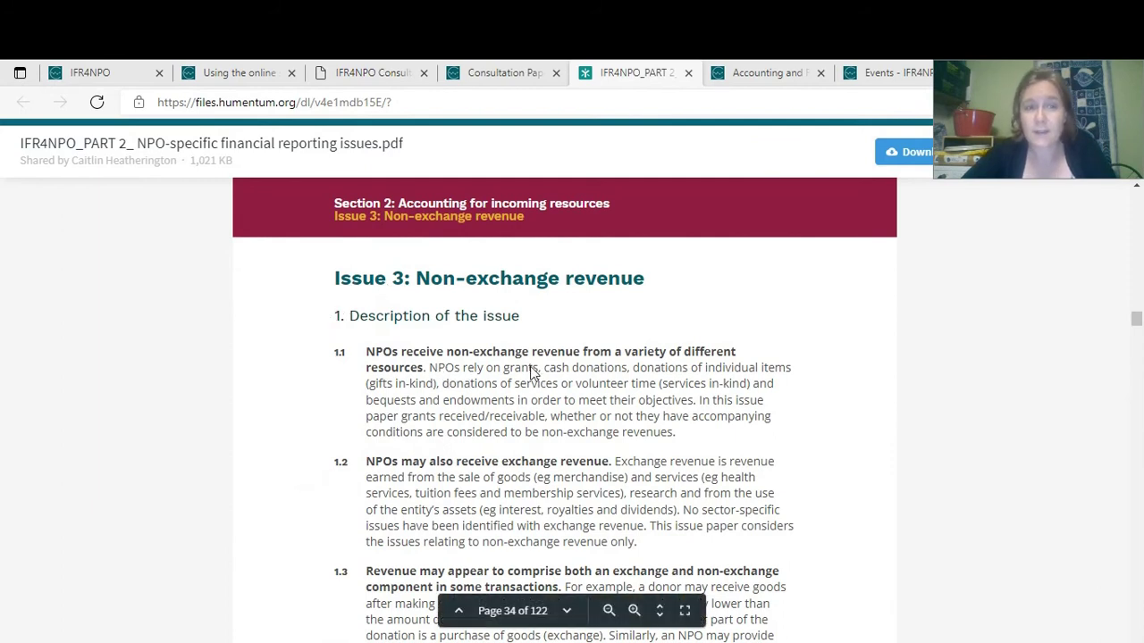
pyautogui.scroll(-15, 530, 371)
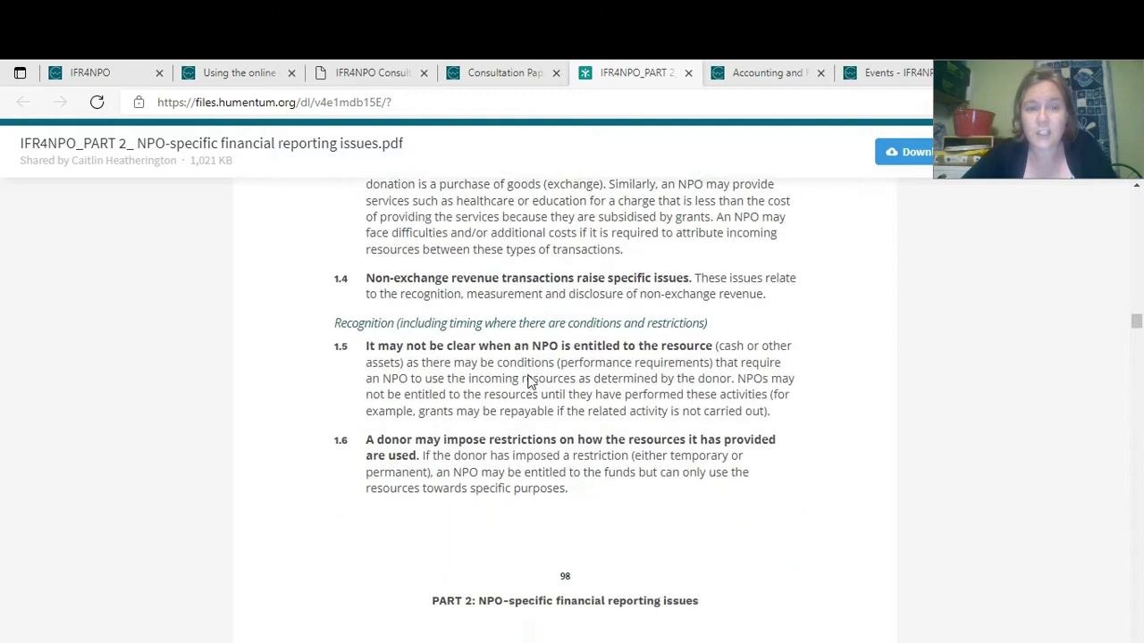
pyautogui.scroll(-10, 530, 384)
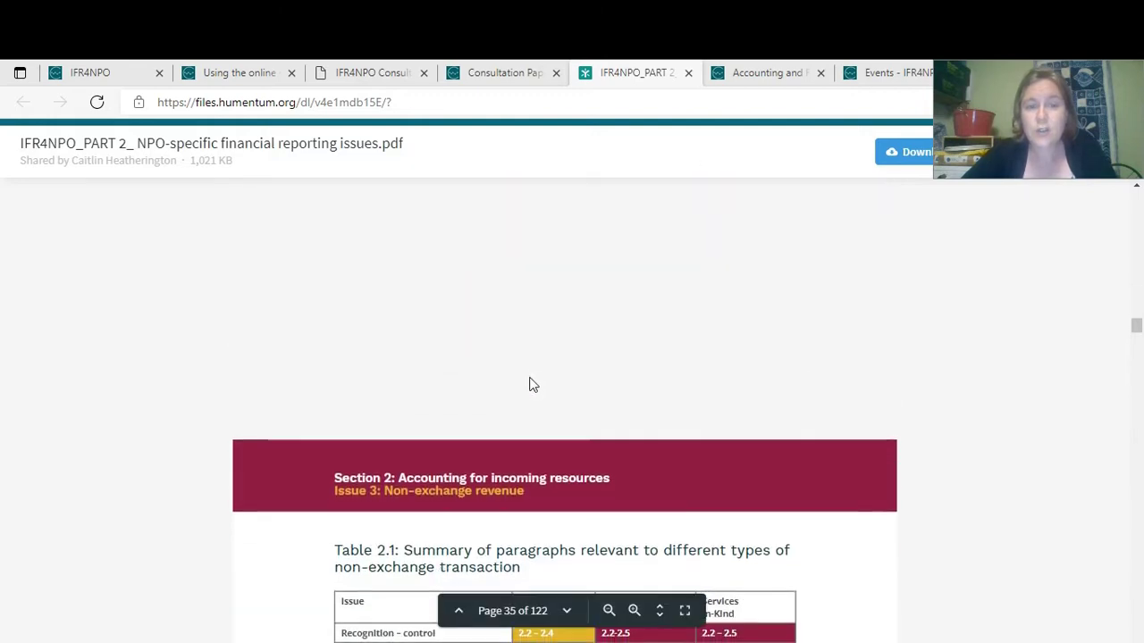
pyautogui.scroll(-15, 530, 384)
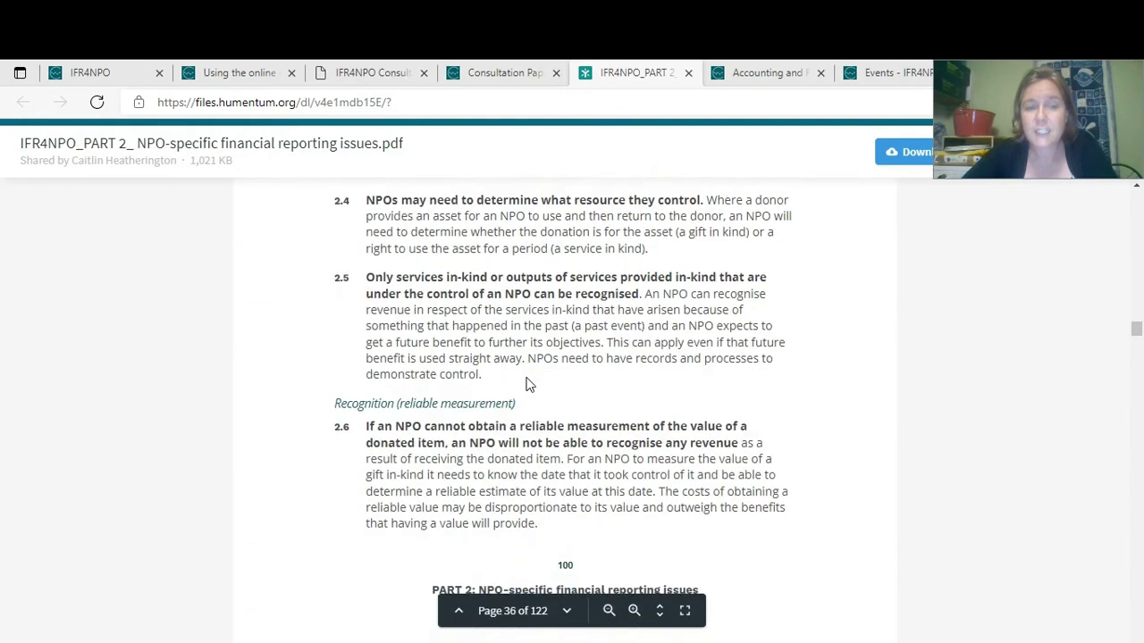
pyautogui.scroll(-15, 529, 385)
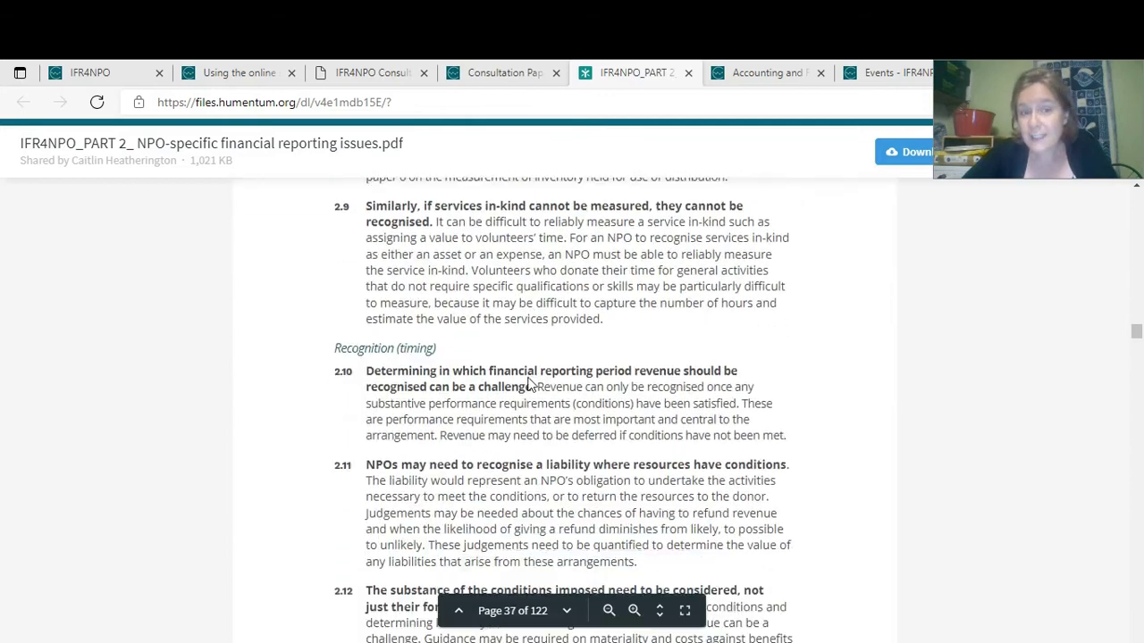
pyautogui.scroll(-20, 530, 385)
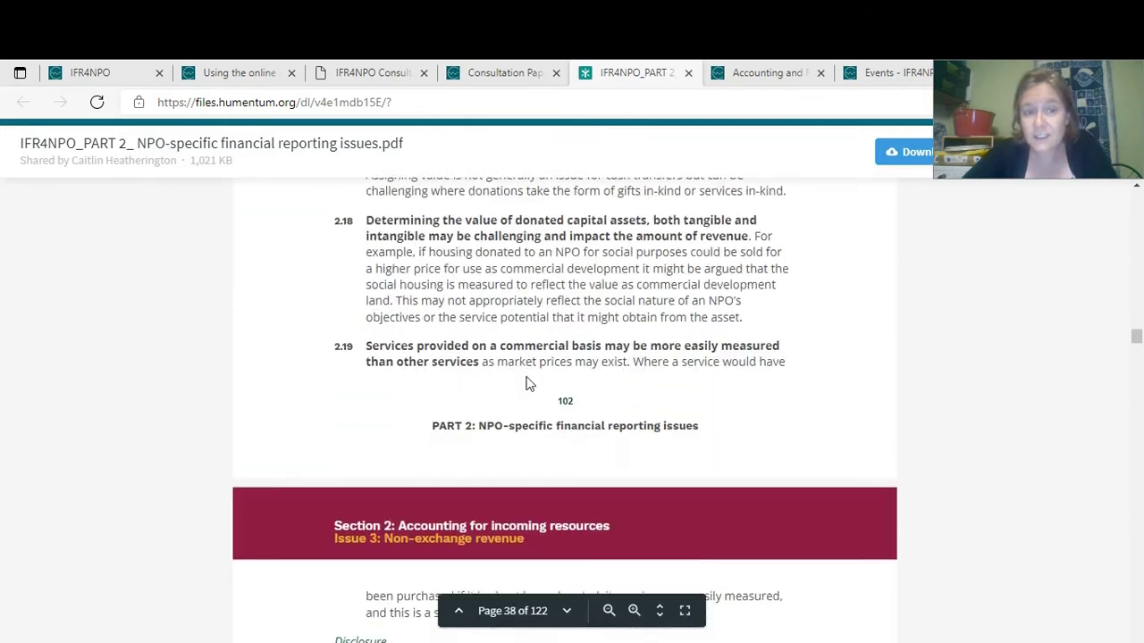
pyautogui.scroll(-15, 528, 386)
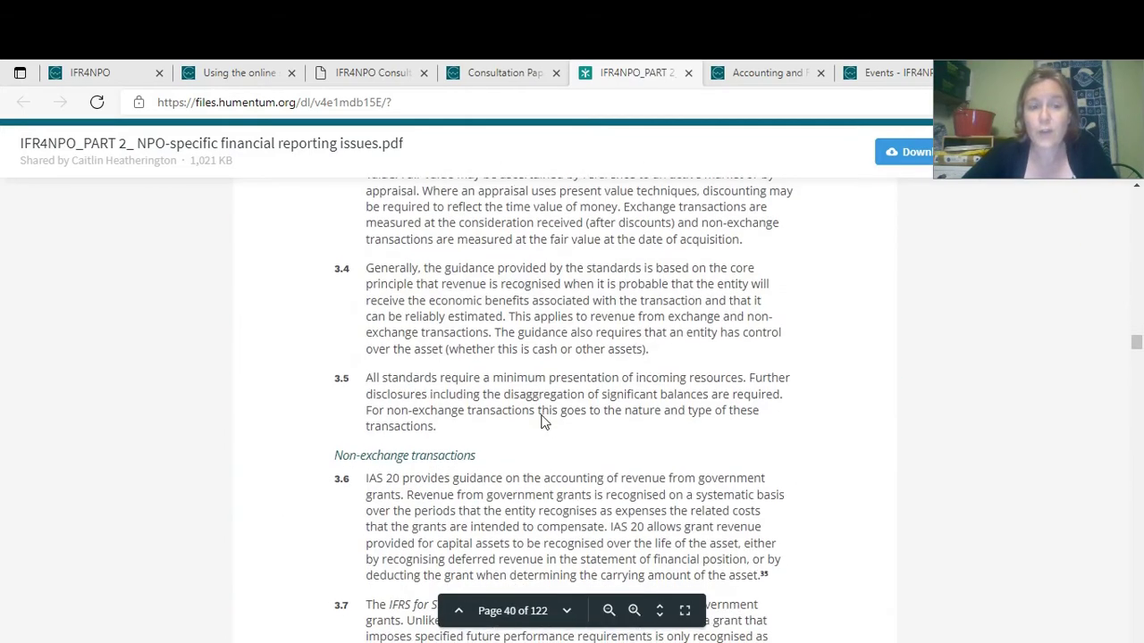
pyautogui.scroll(-20, 540, 420)
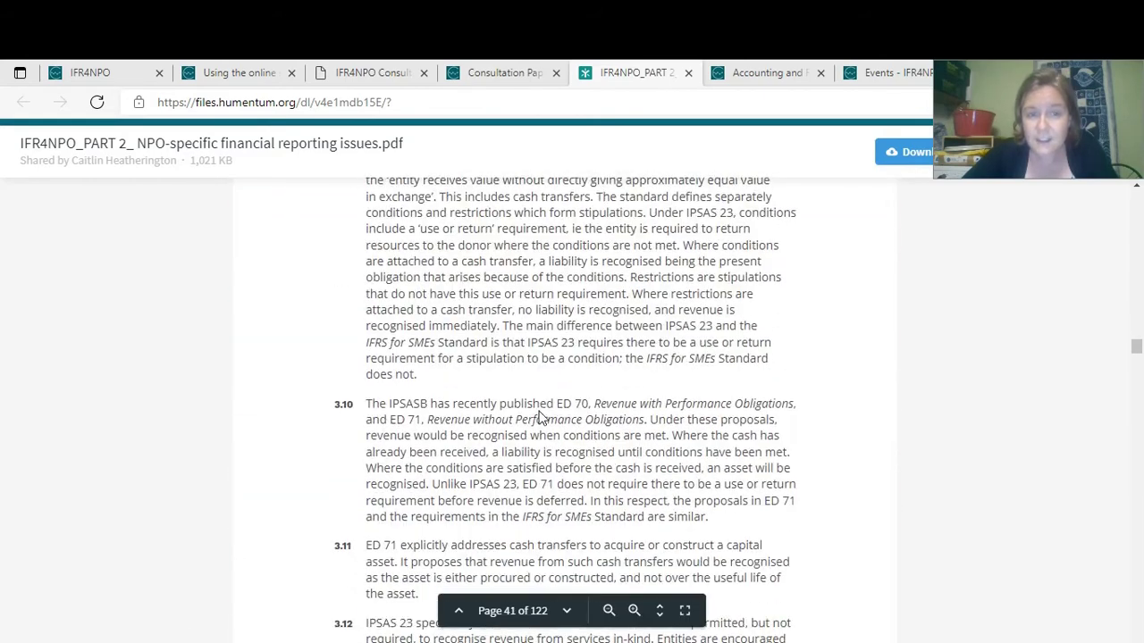
pyautogui.scroll(-20, 541, 418)
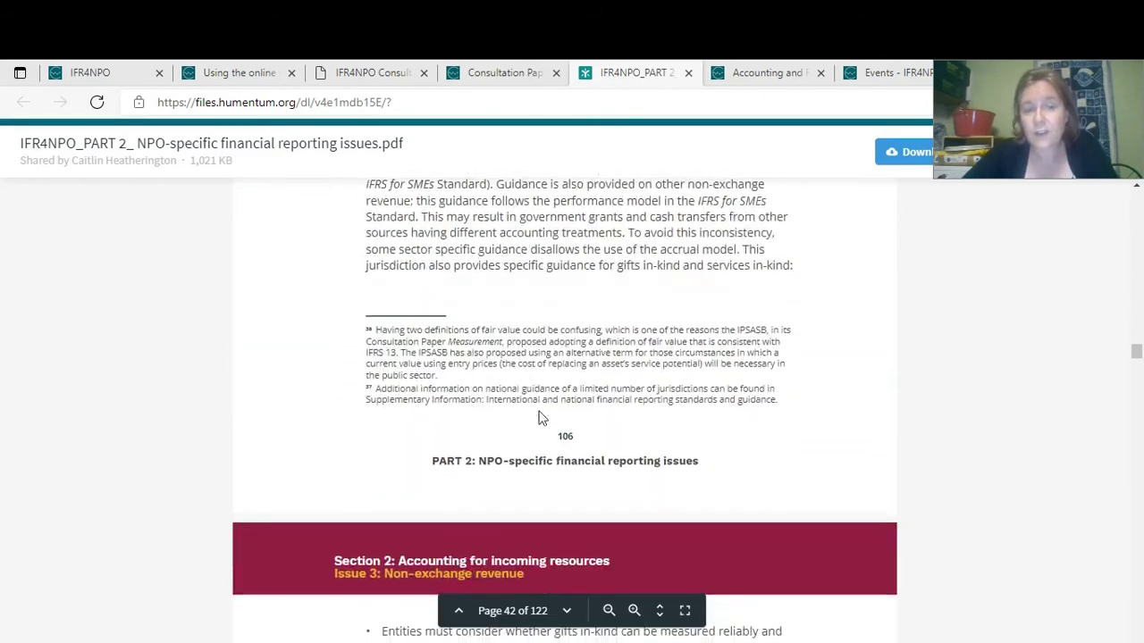
pyautogui.scroll(-20, 541, 418)
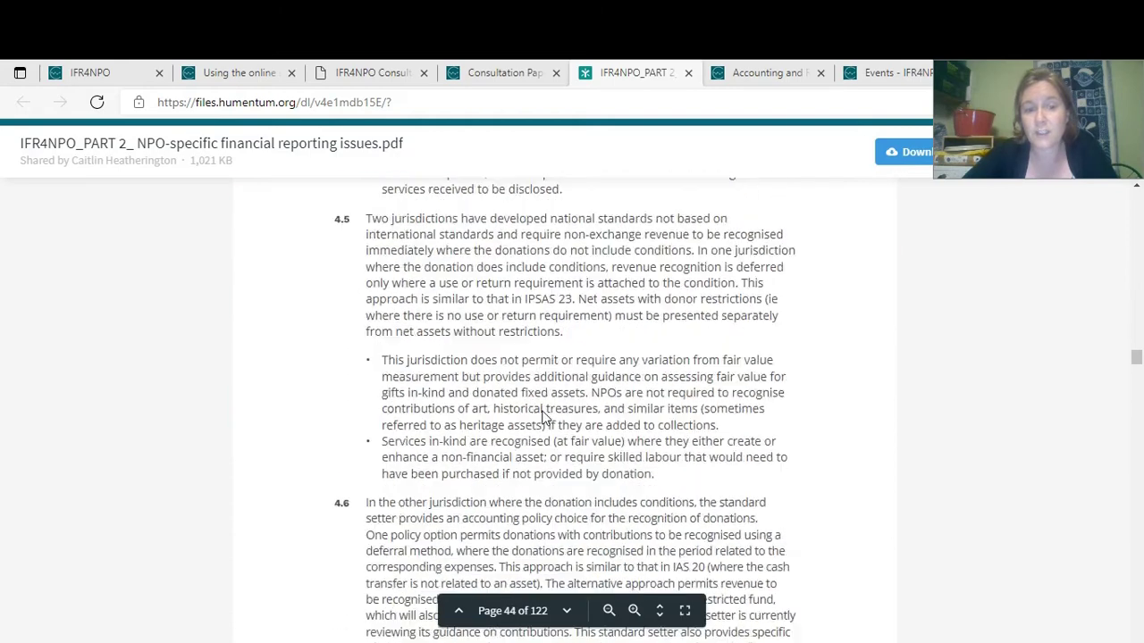
pyautogui.scroll(-5, 540, 418)
# Check the survey's Issue 3 questions, then examine Table 5.1 summarising the alternatives in the Part 2 PDF.
pyautogui.click(376, 73)
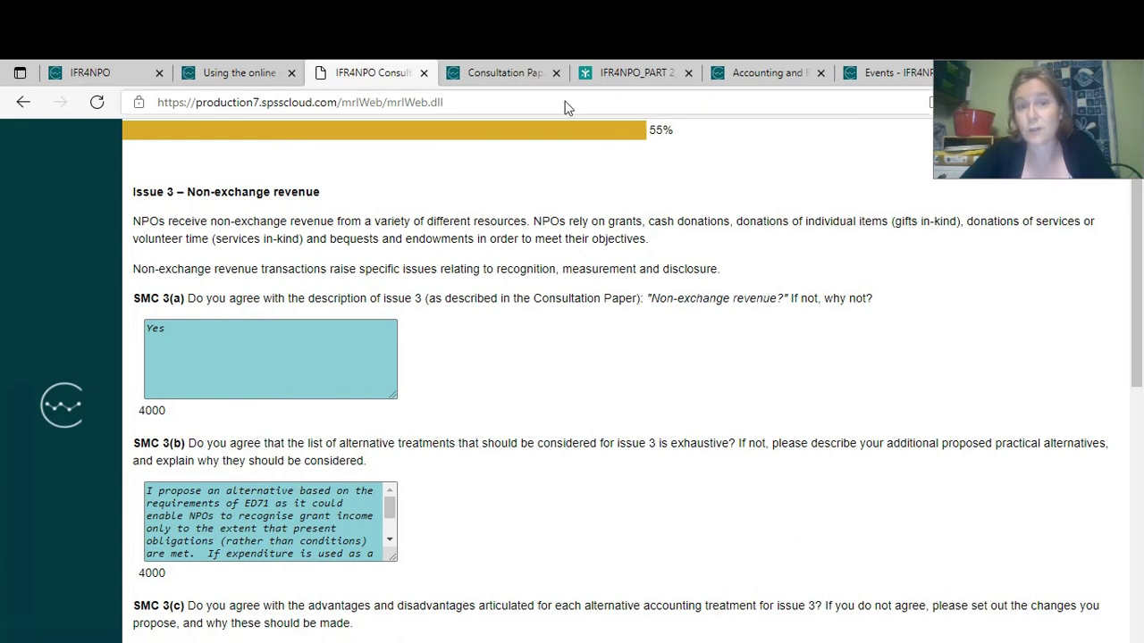
pyautogui.click(589, 76)
pyautogui.scroll(-2, 451, 494)
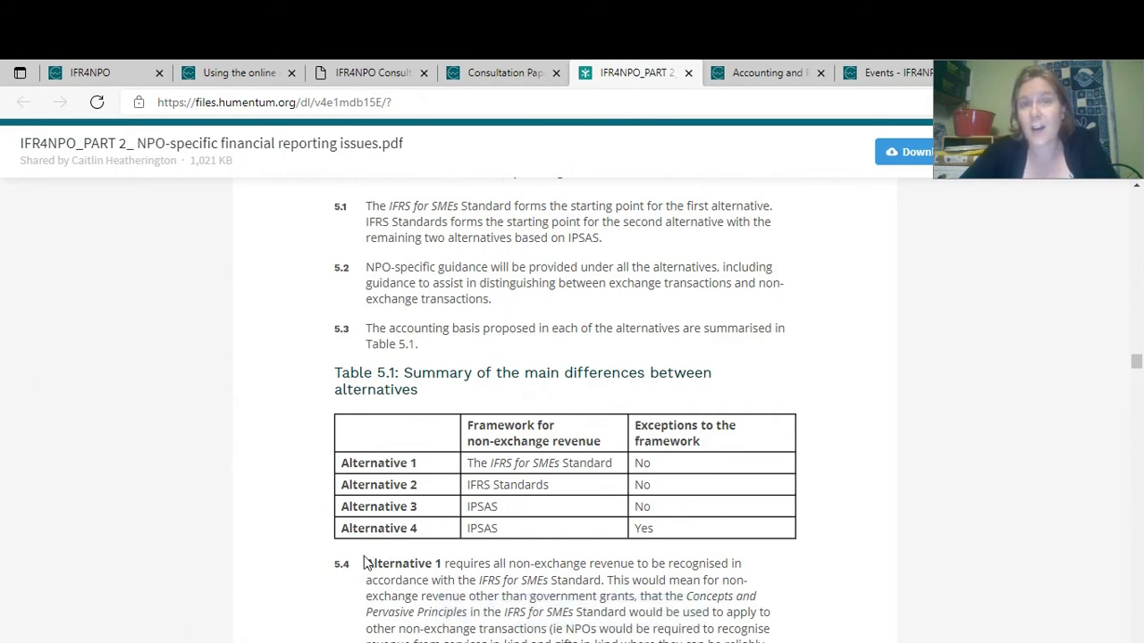
# Review survey questions SMC 3(b) and 3(c) against the descriptions of the alternatives from paragraph 5.4 in the Part 2 PDF.
pyautogui.click(362, 75)
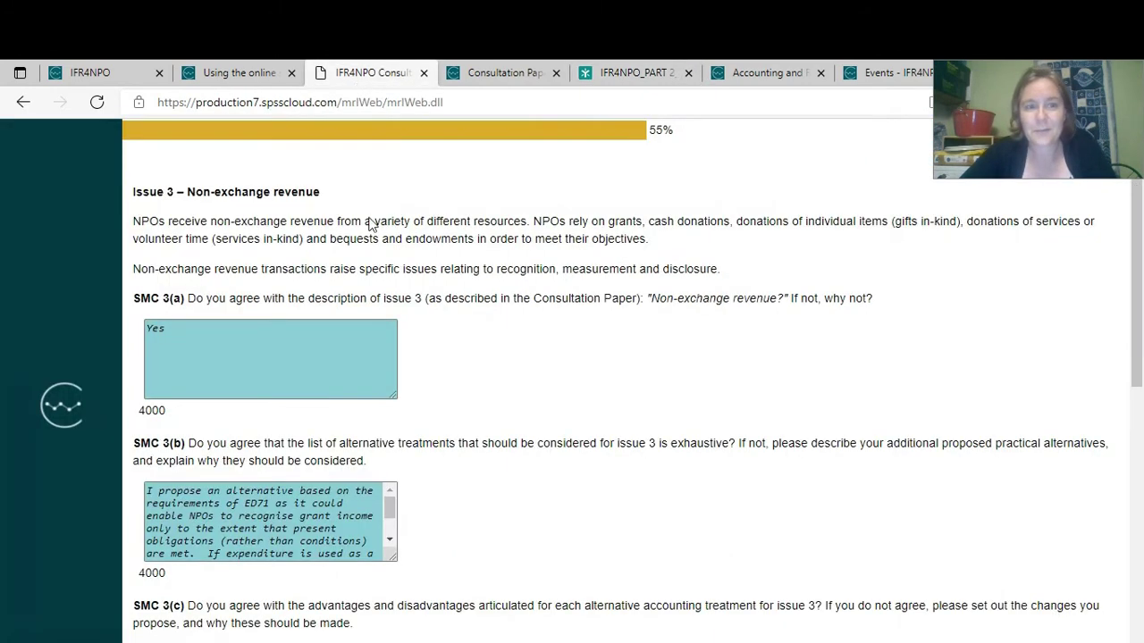
pyautogui.scroll(-2, 413, 534)
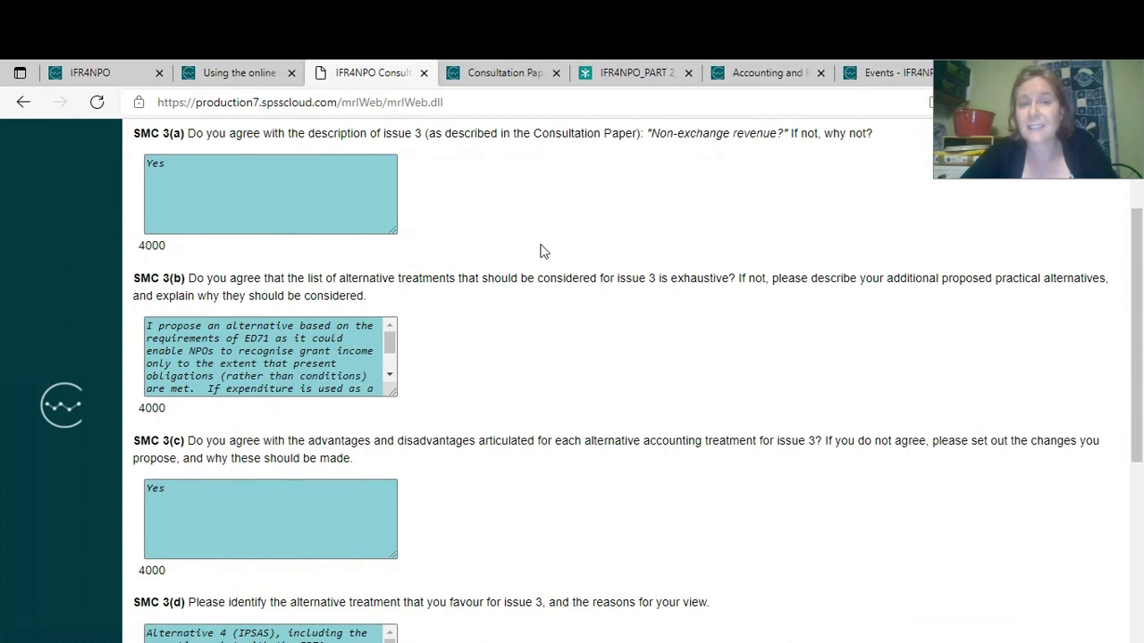
pyautogui.click(635, 72)
pyautogui.scroll(-10, 561, 366)
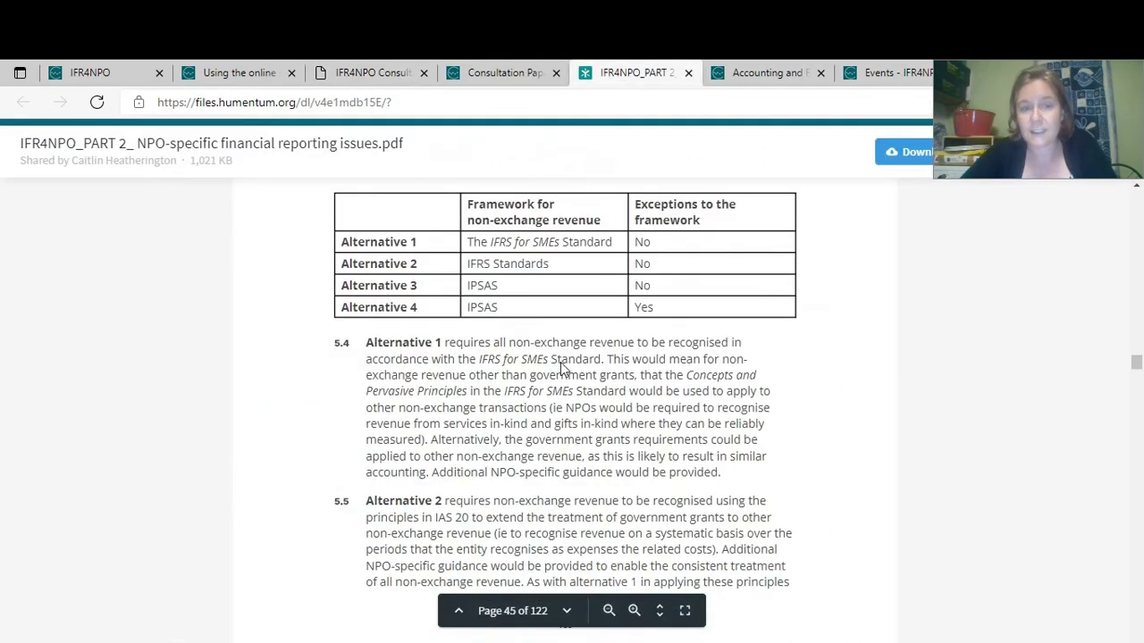
pyautogui.scroll(-8, 554, 369)
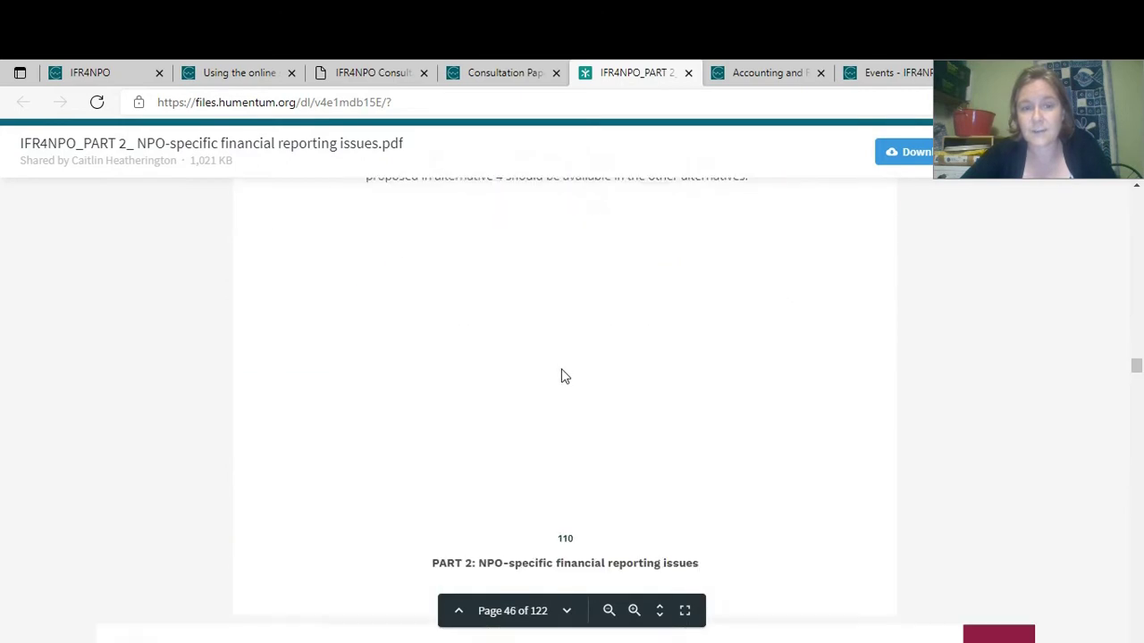
# Review the survey's answers to questions SMC 3(c) to 3(f) on non-exchange revenue.
pyautogui.click(371, 77)
pyautogui.scroll(-2, 315, 482)
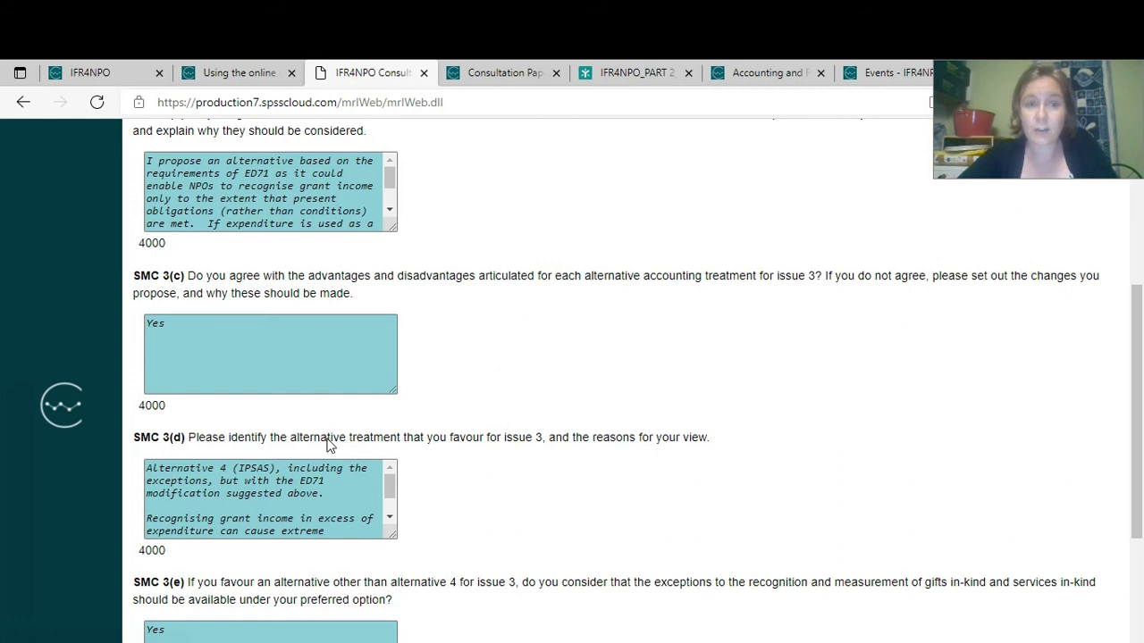
pyautogui.scroll(-3, 382, 457)
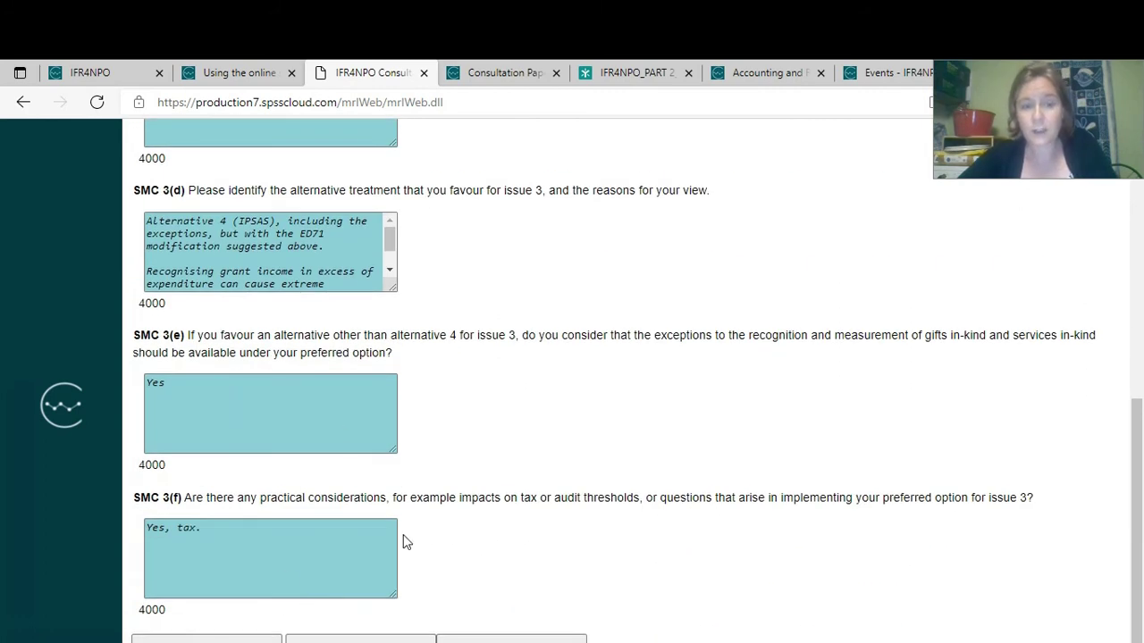
pyautogui.scroll(3, 450, 527)
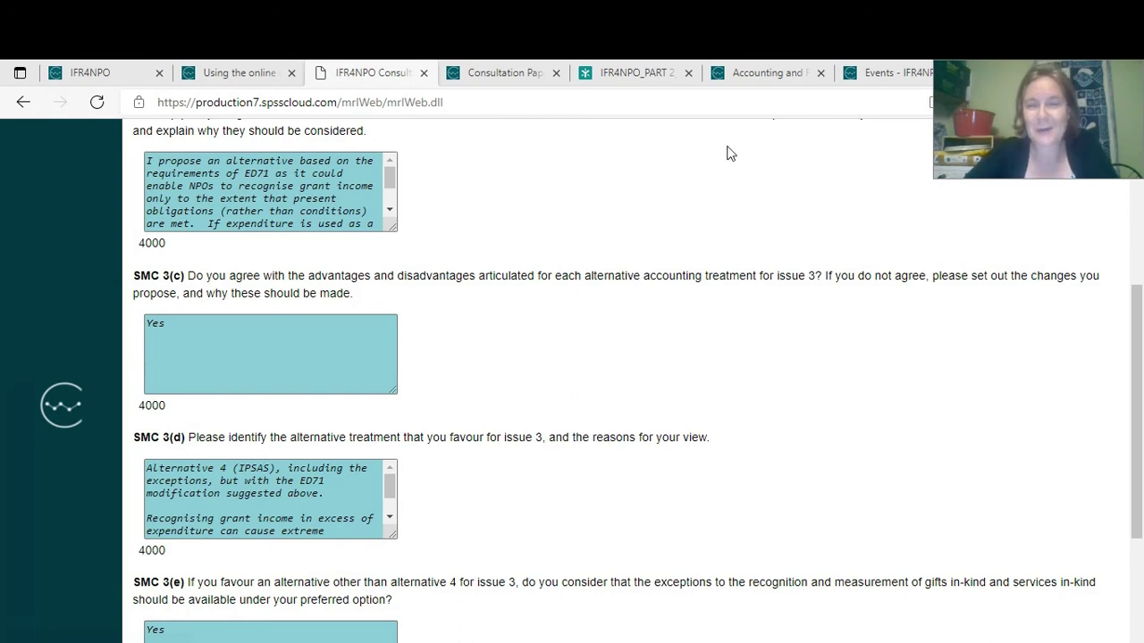
# Open the Non-exchange revenue issue from the Accounting and Reporting Issues page of the IFR4NPO website.
pyautogui.click(754, 75)
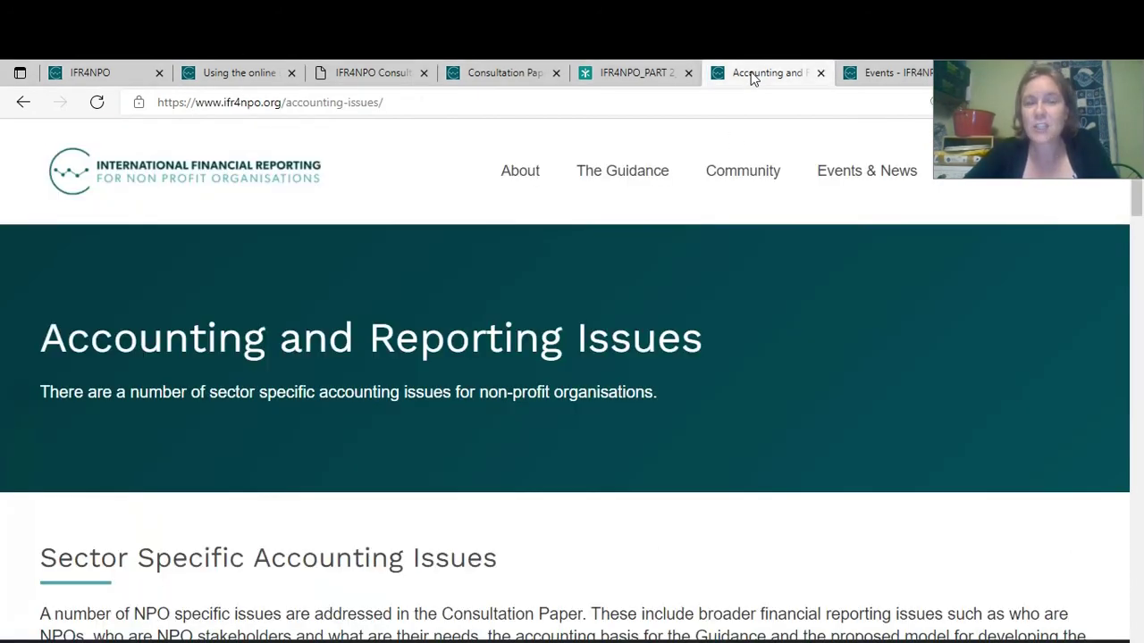
pyautogui.moveTo(616, 175)
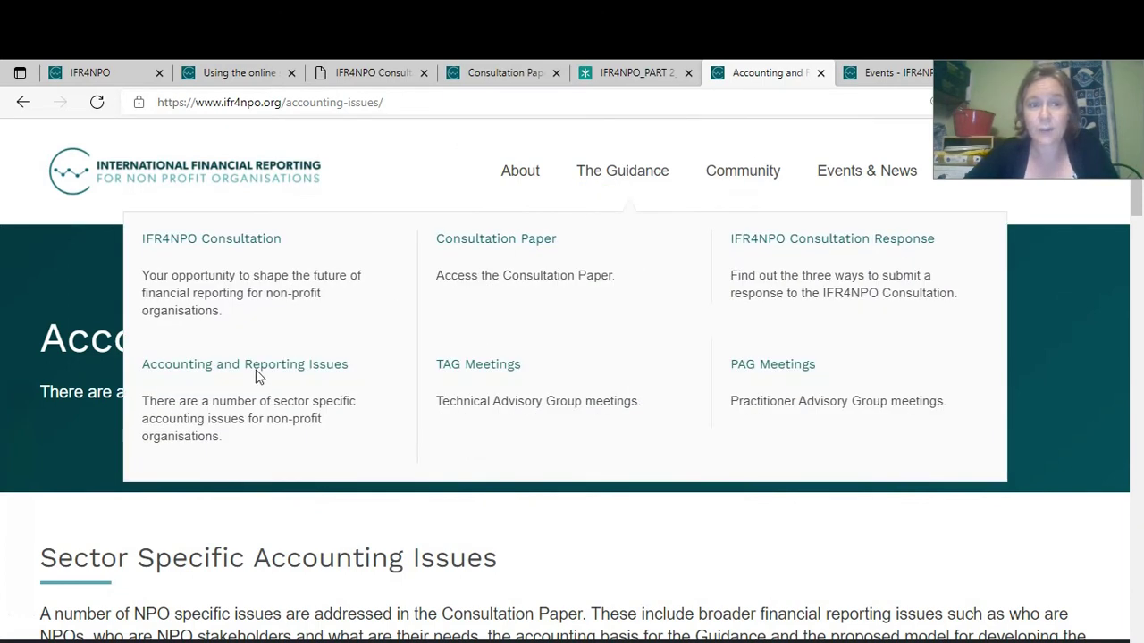
pyautogui.scroll(-4, 199, 536)
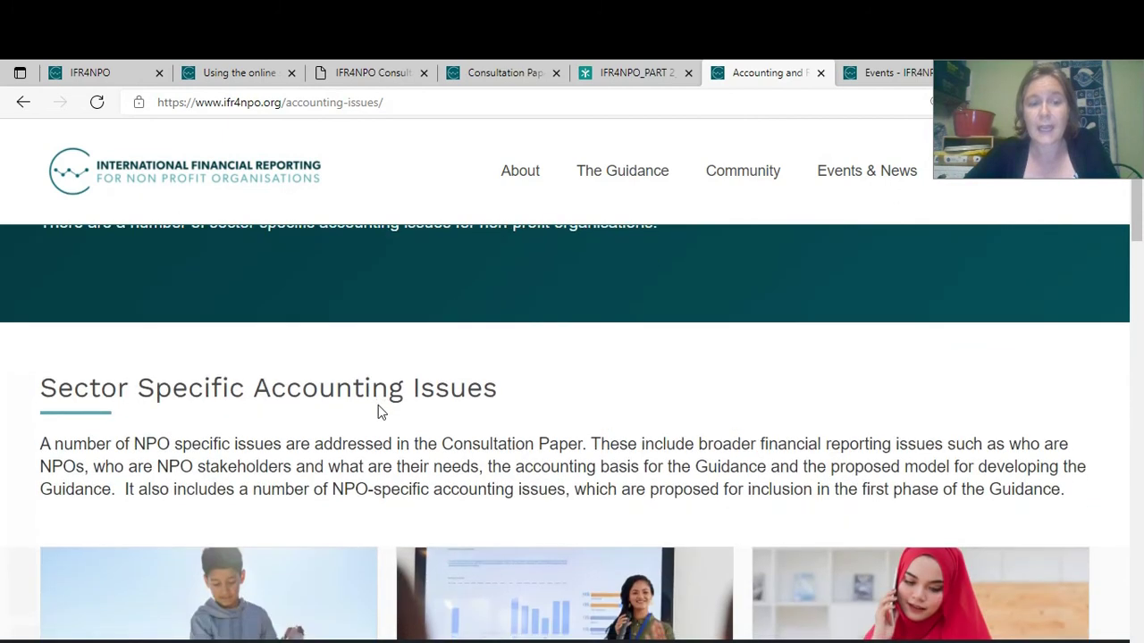
pyautogui.scroll(-6, 792, 361)
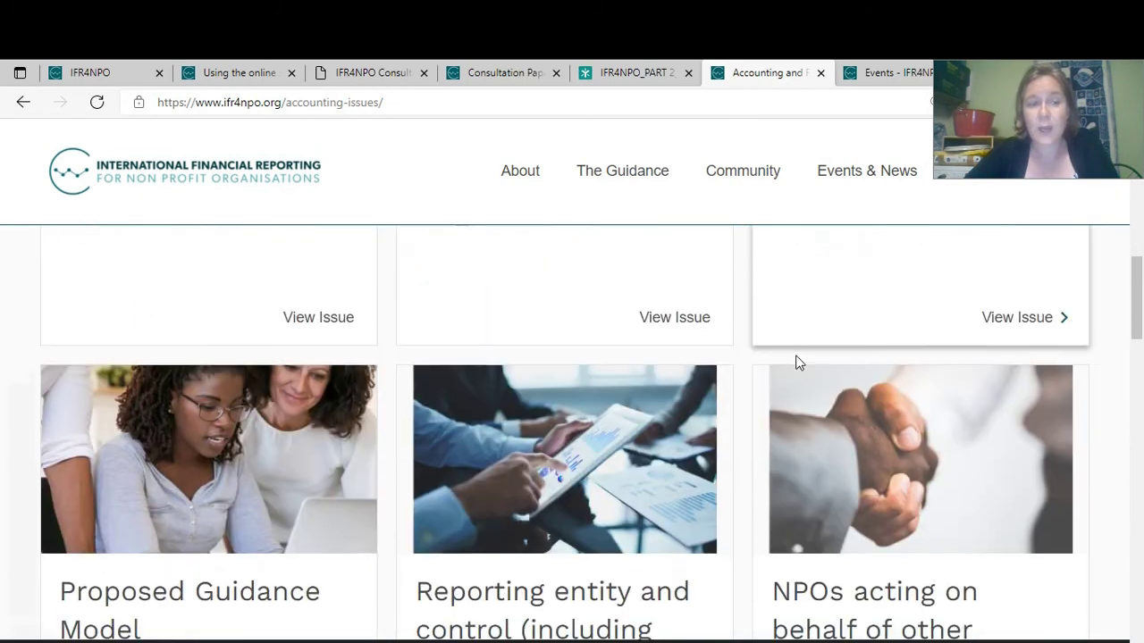
pyautogui.scroll(-6, 792, 355)
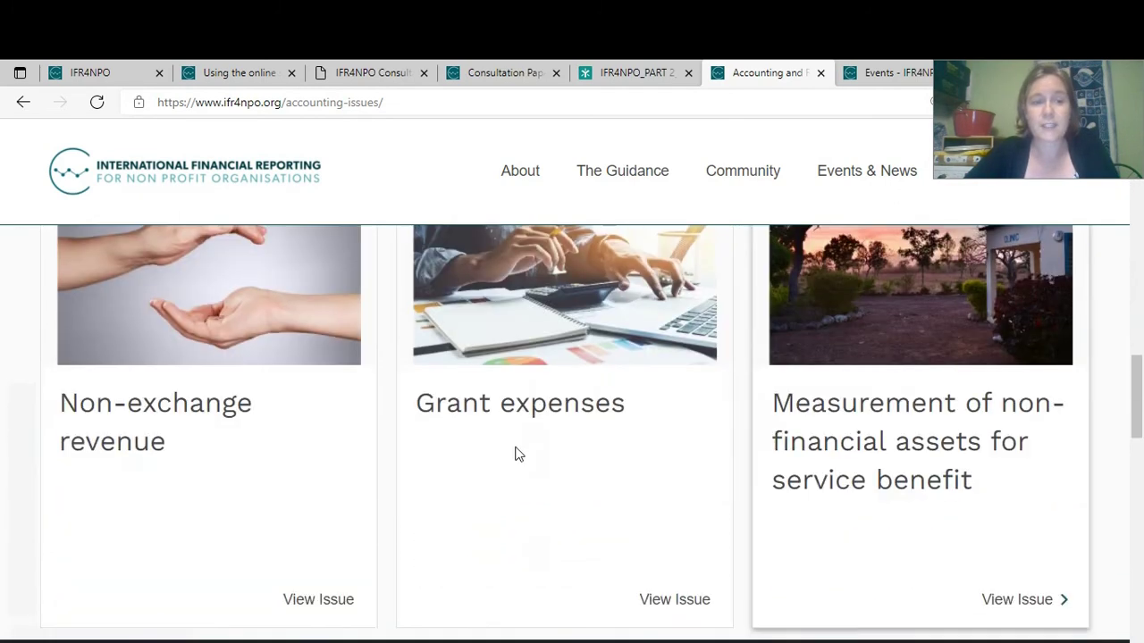
pyautogui.click(150, 415)
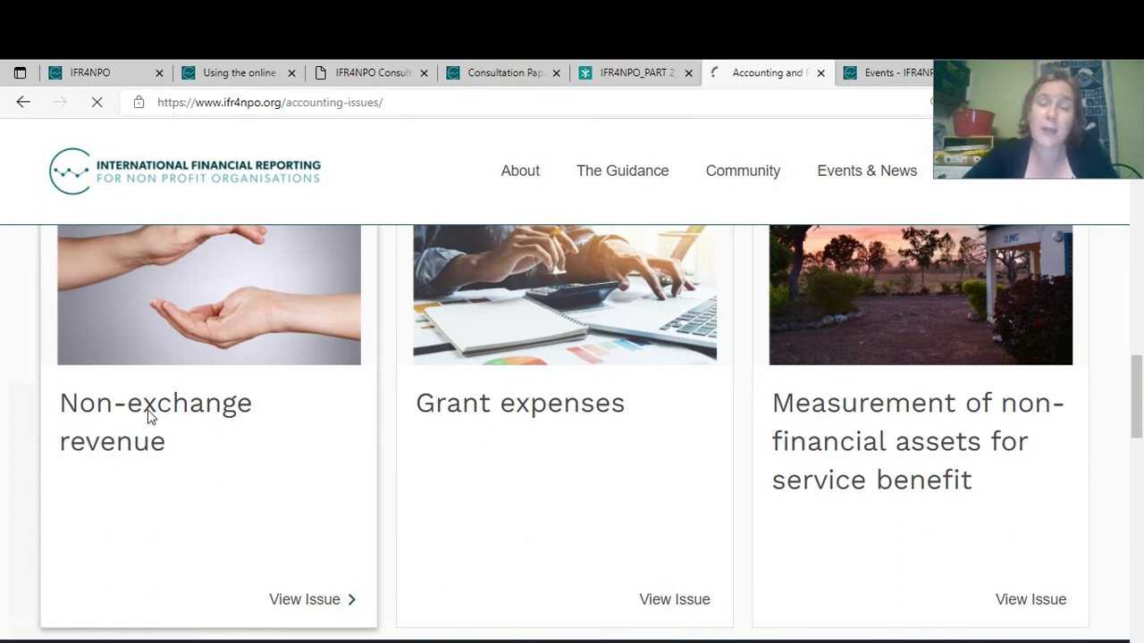
# Look through the Non-exchange revenue page's issue summary, explanatory videos and Deep dive section.
pyautogui.scroll(-2, 214, 435)
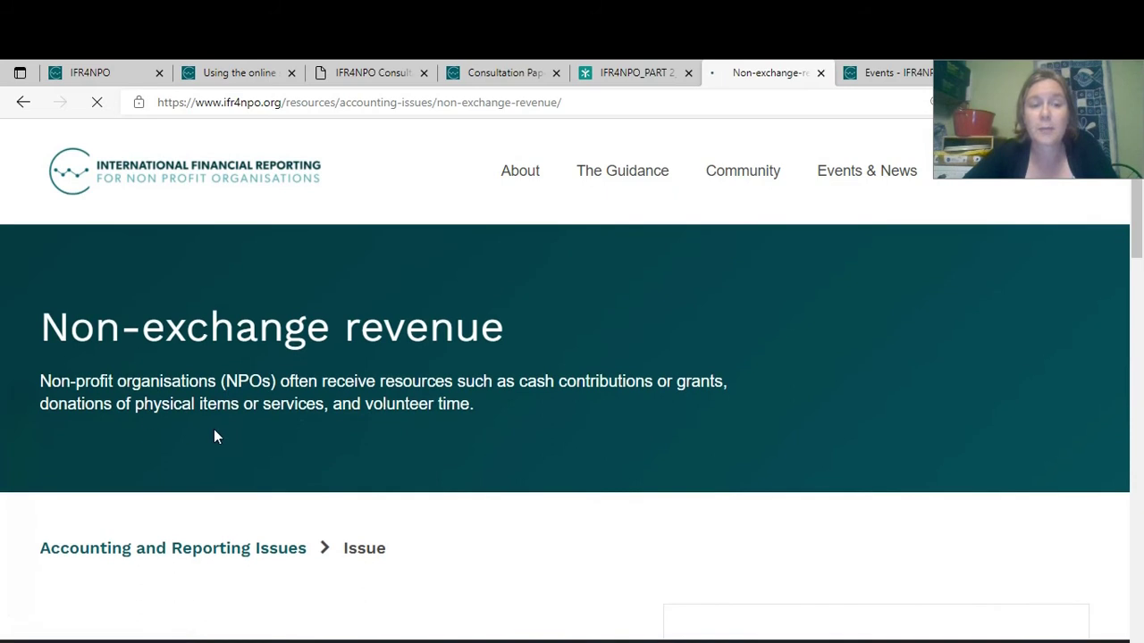
pyautogui.scroll(-2, 213, 436)
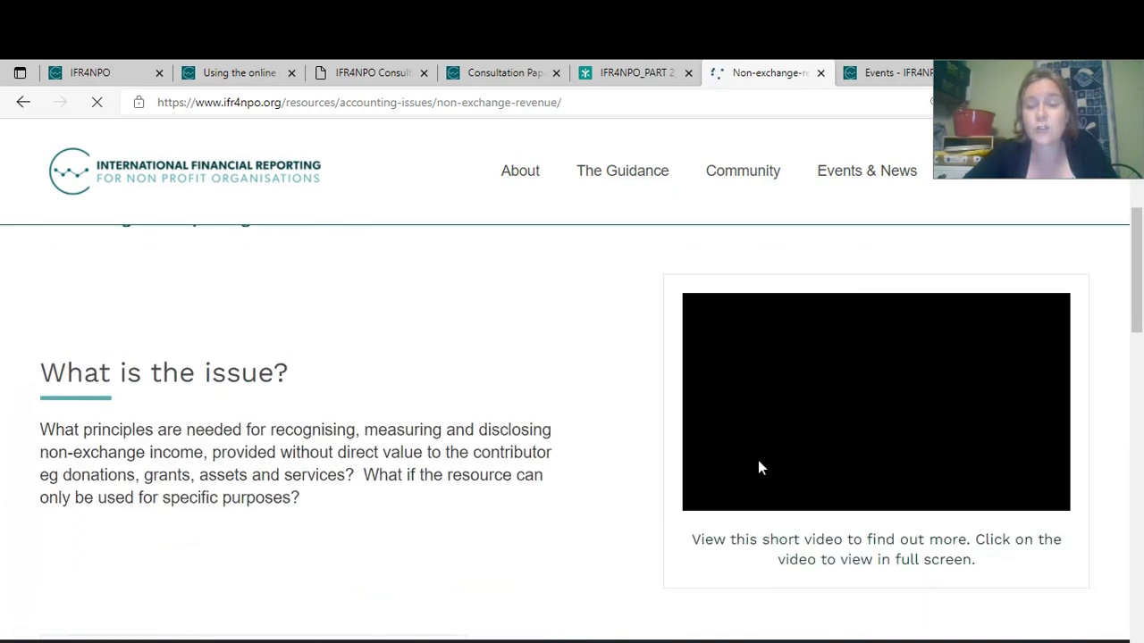
pyautogui.scroll(-5, 281, 482)
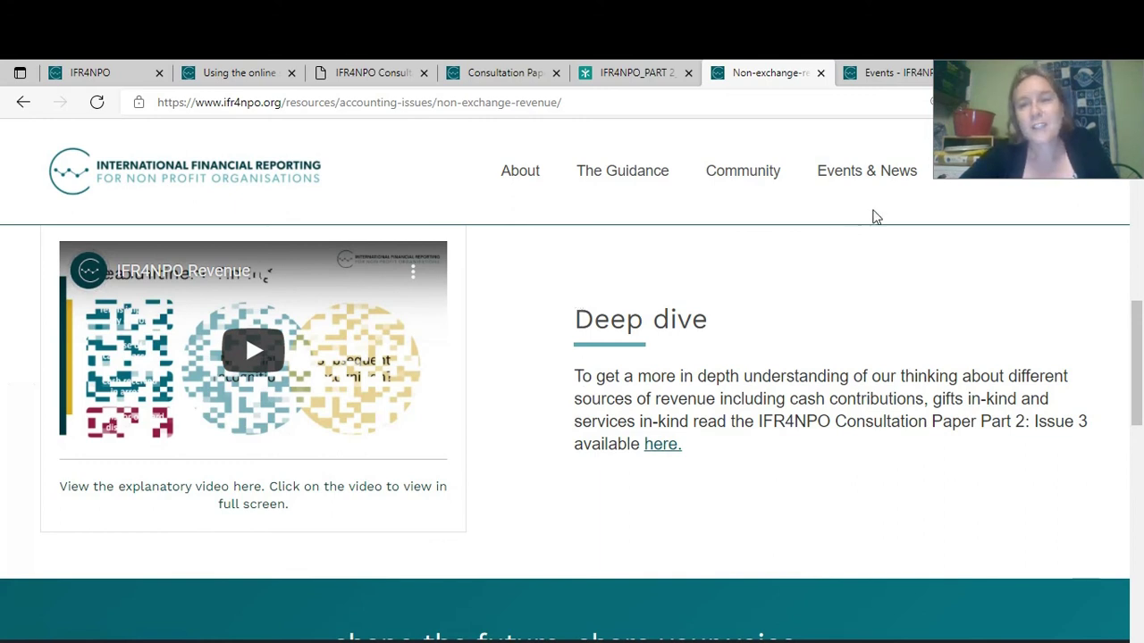
# Open the past event "Revenue & inventory: IFR4NPO Consultation" of 21 July 2021 from the Events page.
pyautogui.click(885, 74)
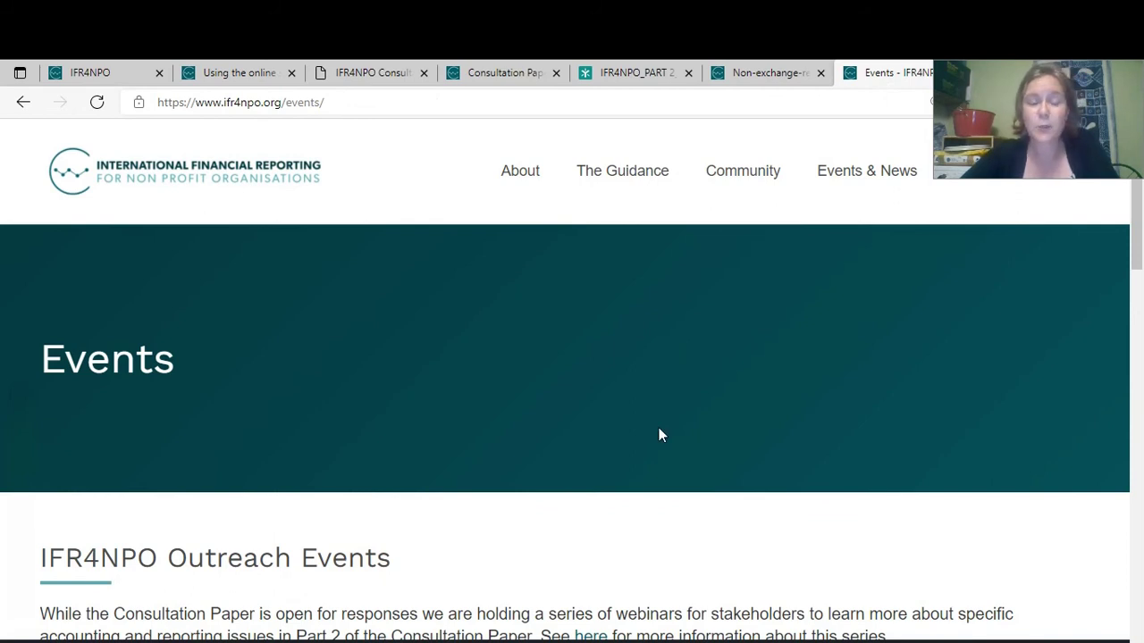
pyautogui.scroll(-8, 657, 434)
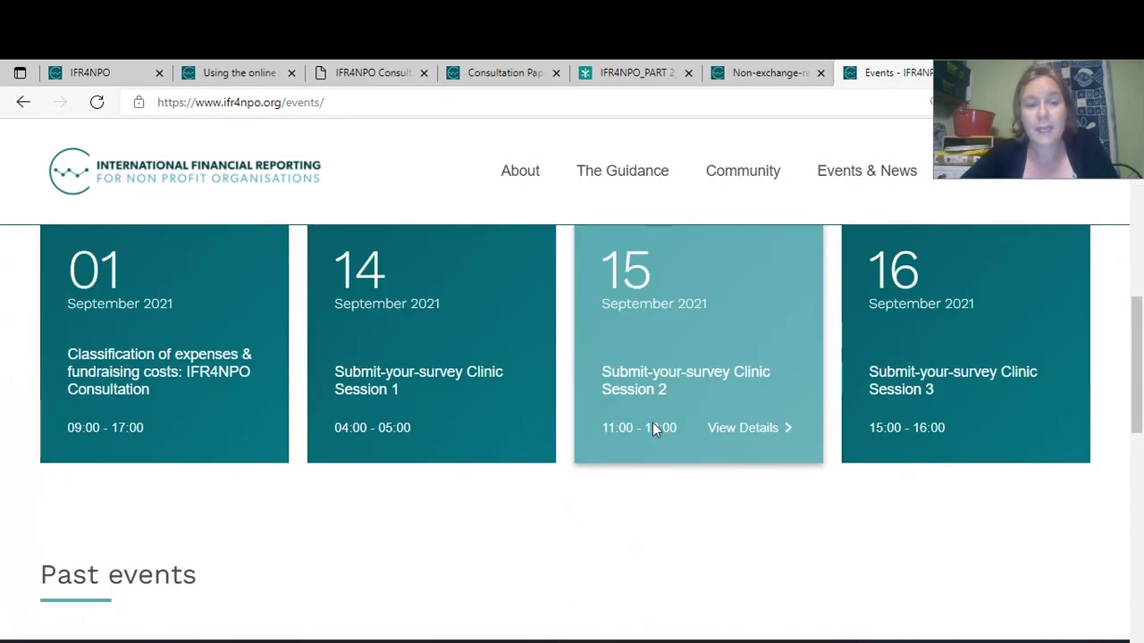
pyautogui.scroll(-4, 649, 427)
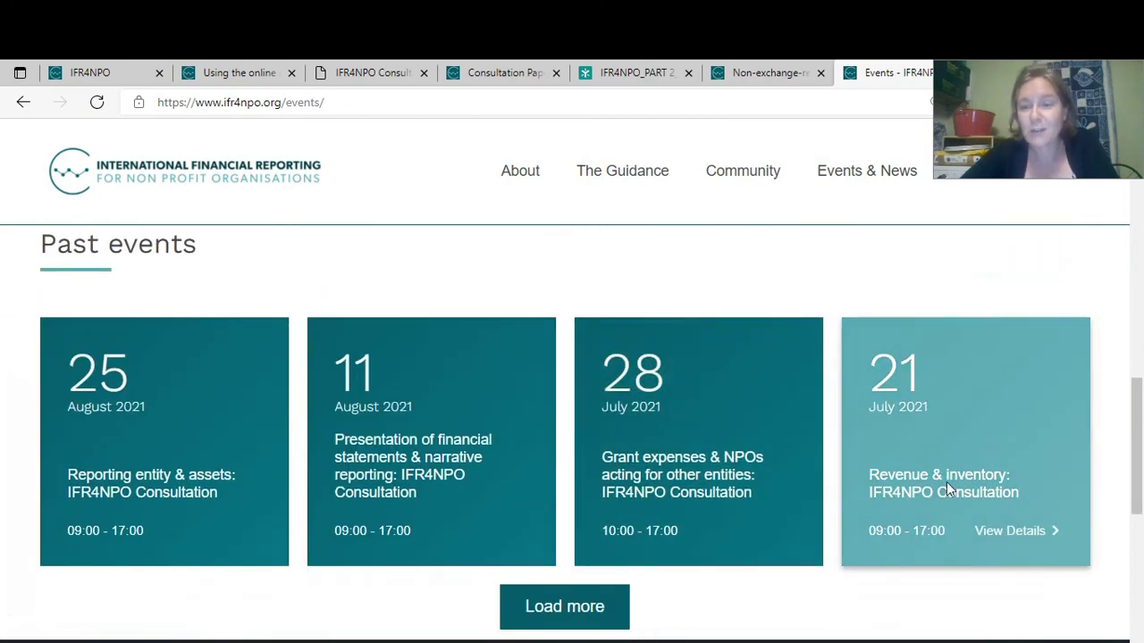
pyautogui.click(963, 445)
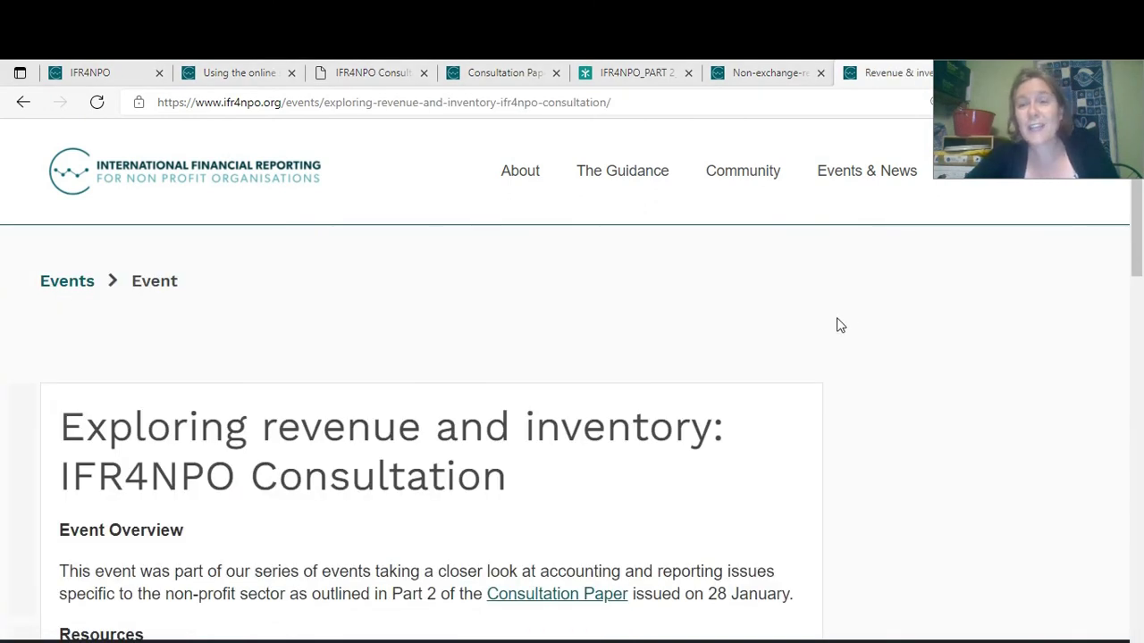
# Look through the revenue and inventory event's webinar recordings, including the one on revenue alternatives.
pyautogui.scroll(-2, 836, 325)
pyautogui.scroll(-5, 840, 330)
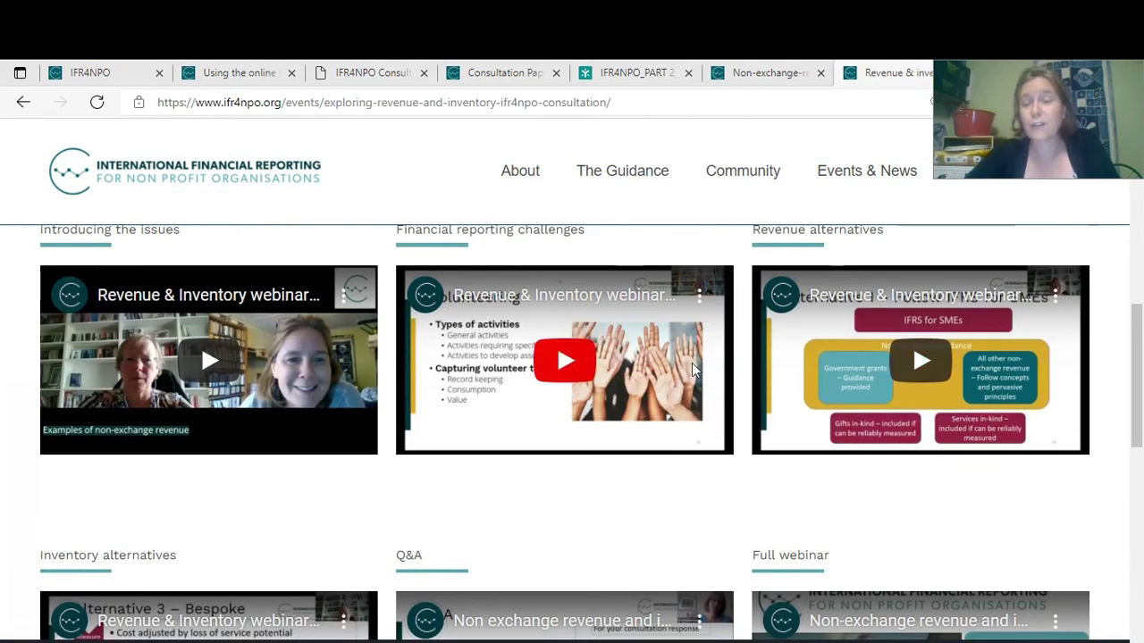
pyautogui.scroll(-2, 898, 478)
pyautogui.scroll(3, 896, 475)
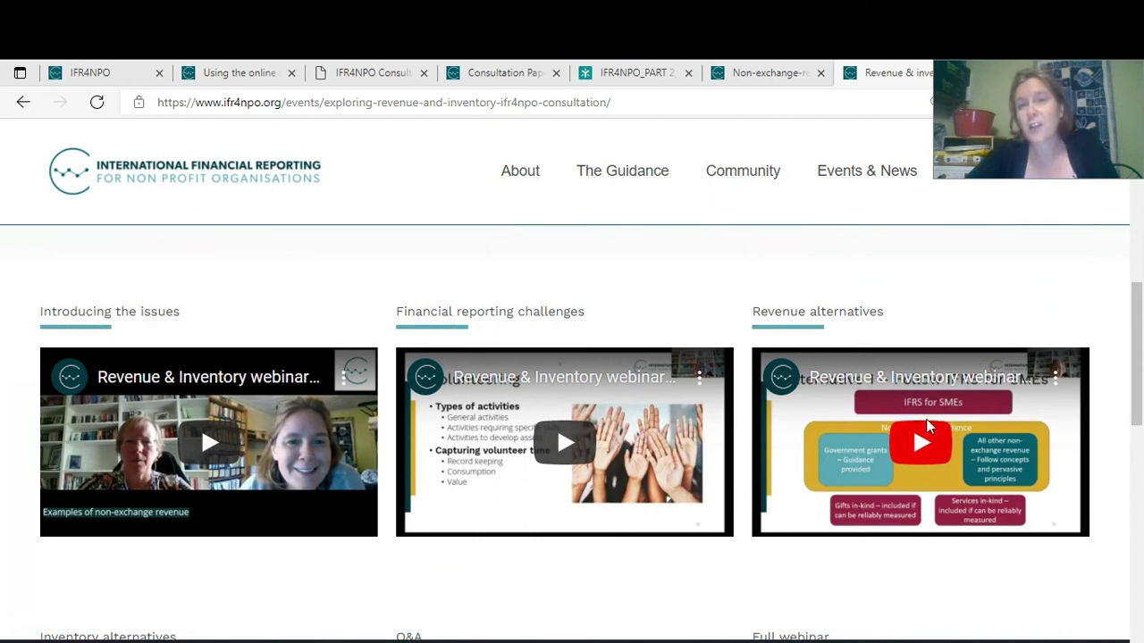
# Return to the consultation survey, review the Issue 3 answers through SMC 3(f) and advance to the final submission page.
pyautogui.click(502, 74)
pyautogui.moveTo(511, 204)
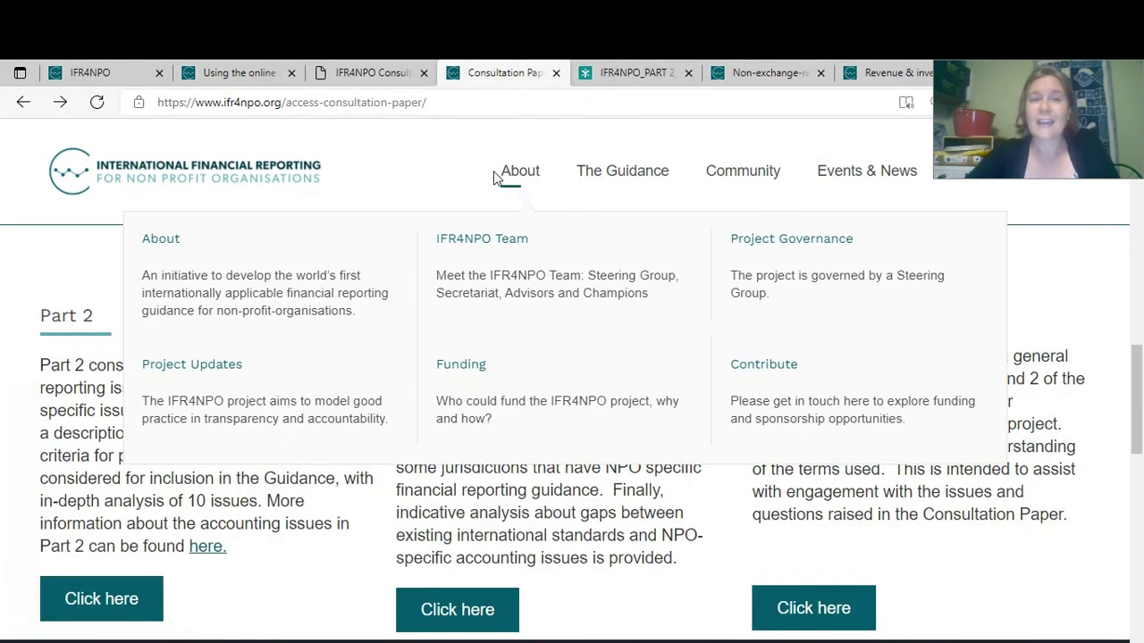
pyautogui.click(353, 78)
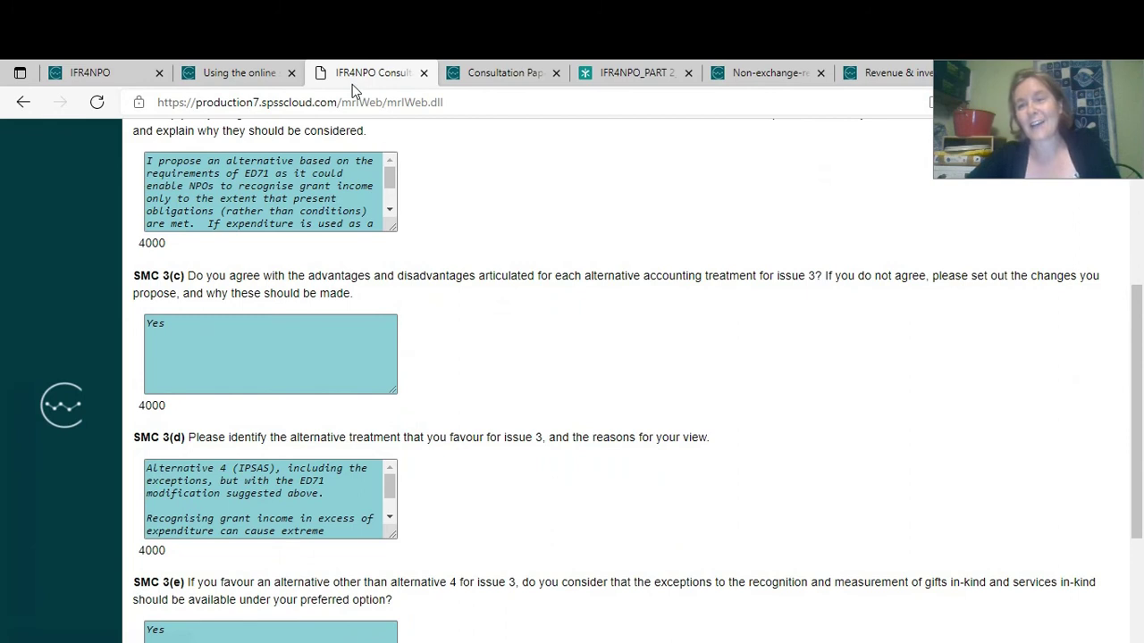
pyautogui.scroll(-3, 264, 604)
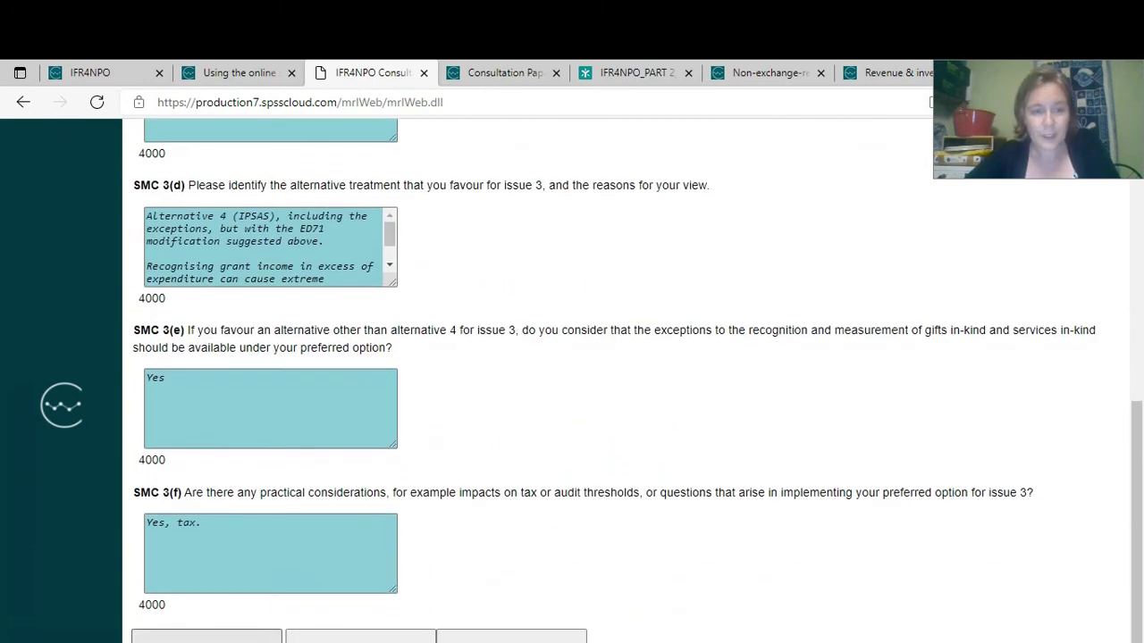
pyautogui.scroll(-2, 588, 471)
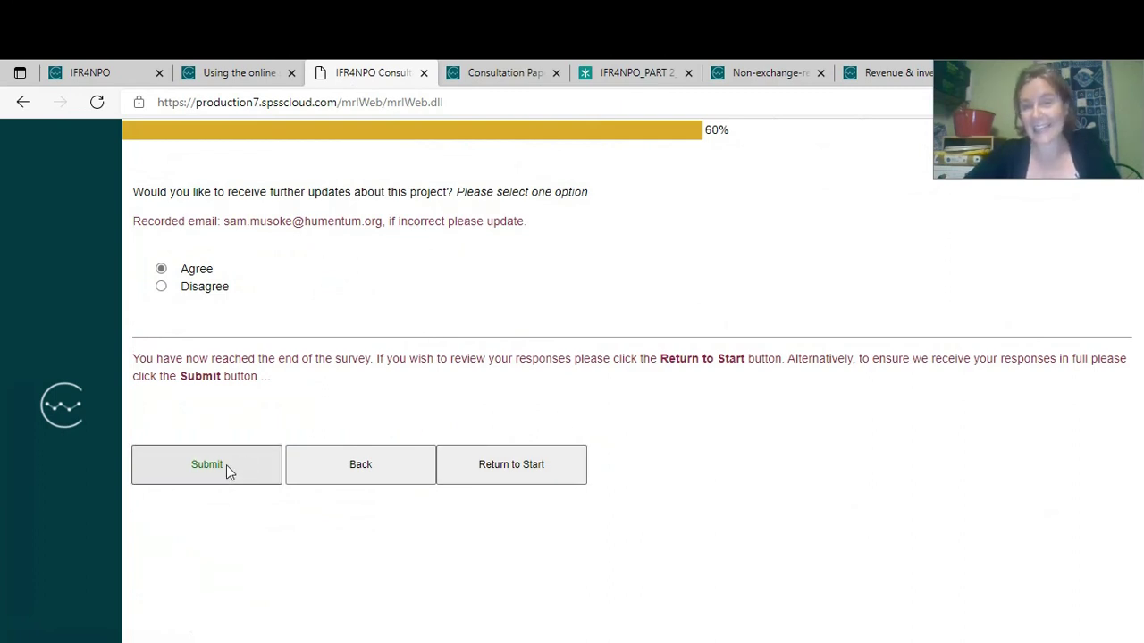
# Go back from the survey's final page to Issue 3 and look through its answers down to SMC 3(f).
pyautogui.click(363, 470)
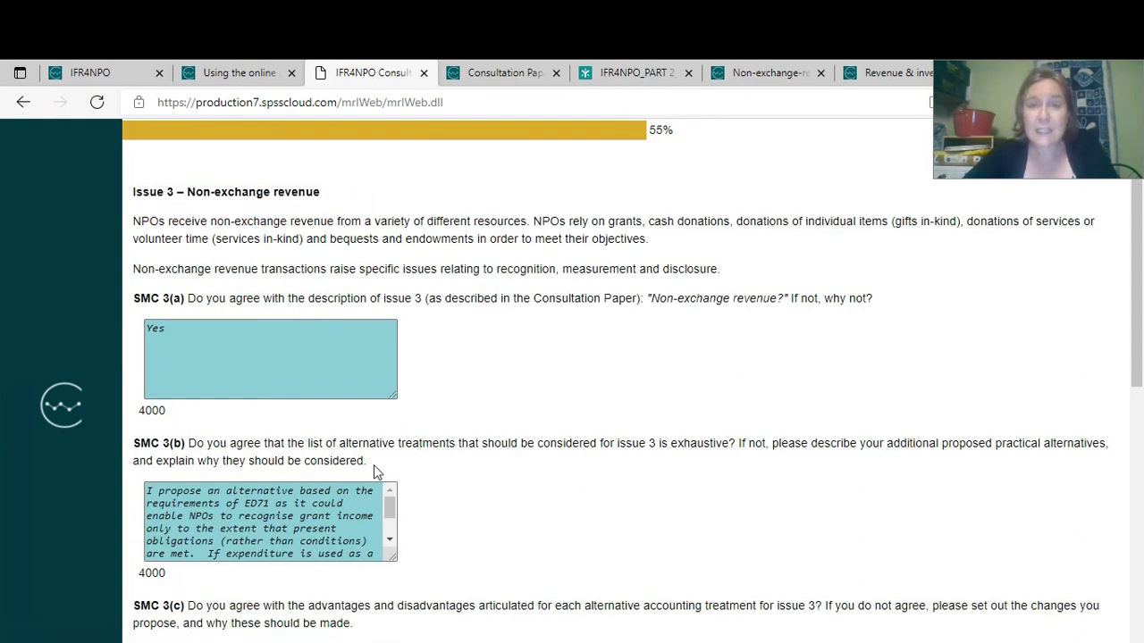
pyautogui.scroll(-8, 375, 519)
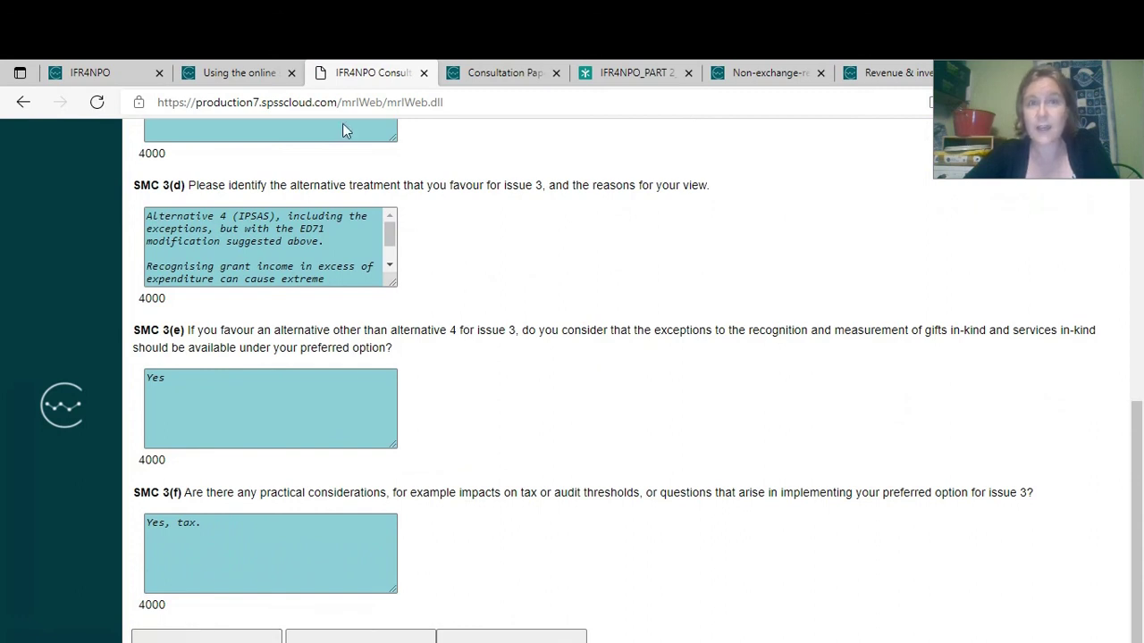
# Show the IFR4NPO home page and the beginning of the "Using the online survey" page.
pyautogui.click(424, 73)
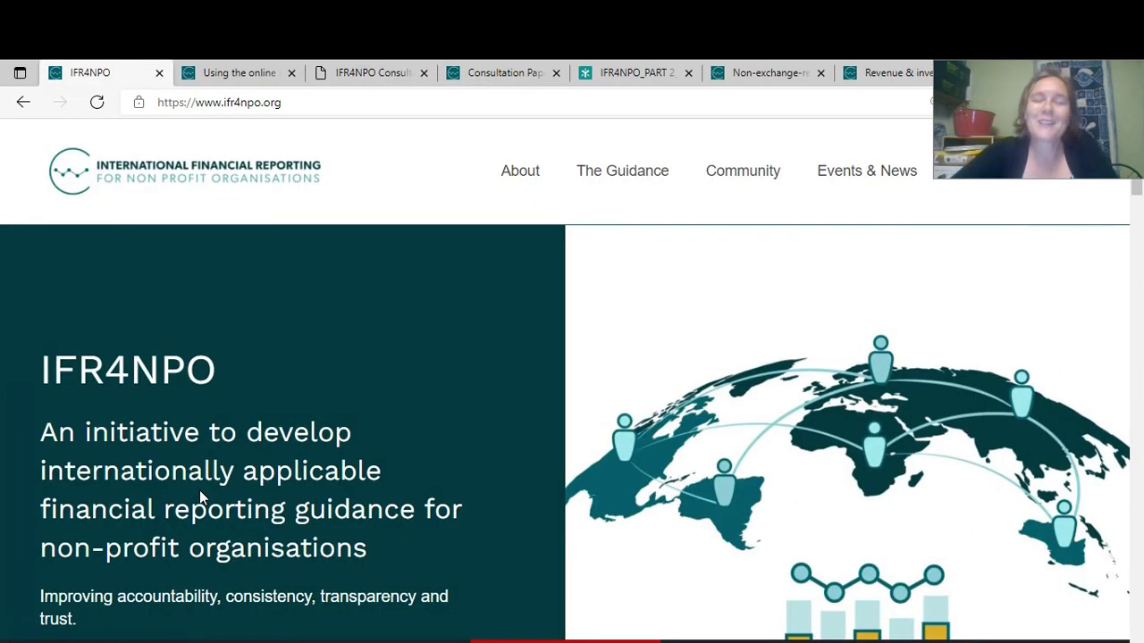
pyautogui.click(211, 77)
pyautogui.scroll(5, 313, 295)
pyautogui.scroll(2, 314, 342)
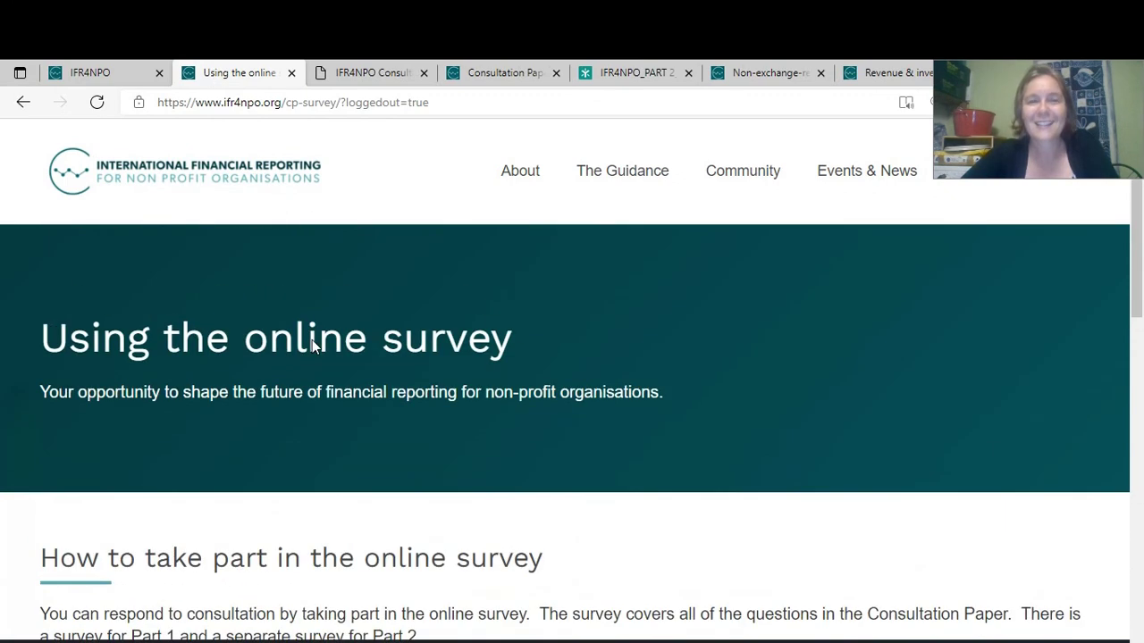